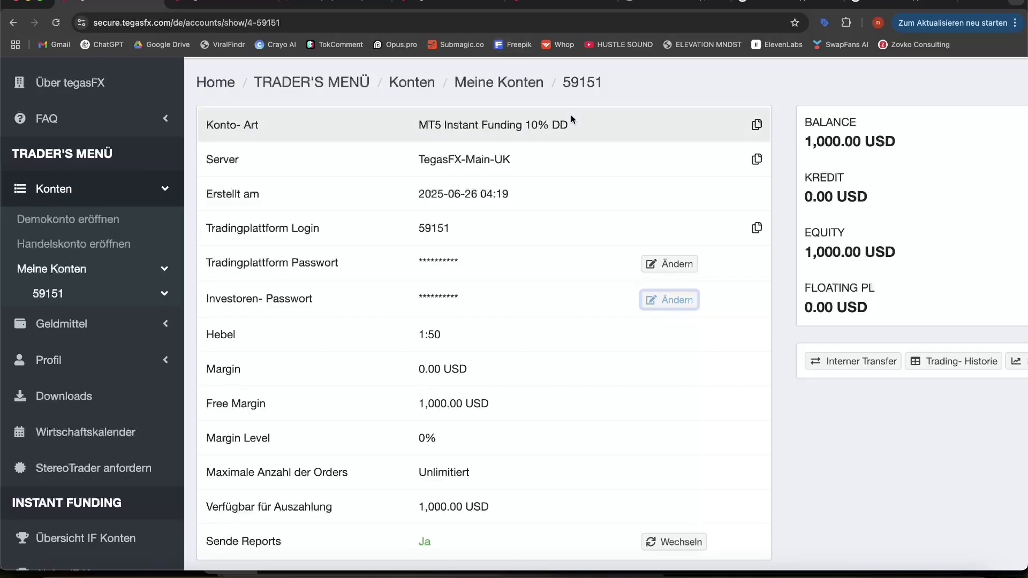
# Step: Show the MetaTrader 5 App Store page enlarged and highlight the app's name
pyautogui.click(681, 3)
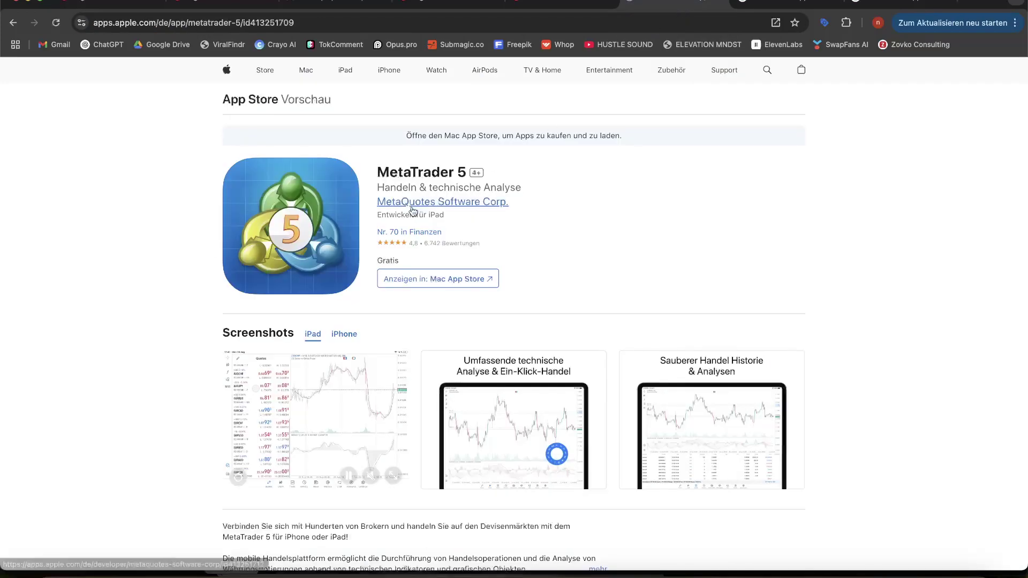
pyautogui.scroll(5, 379, 190)
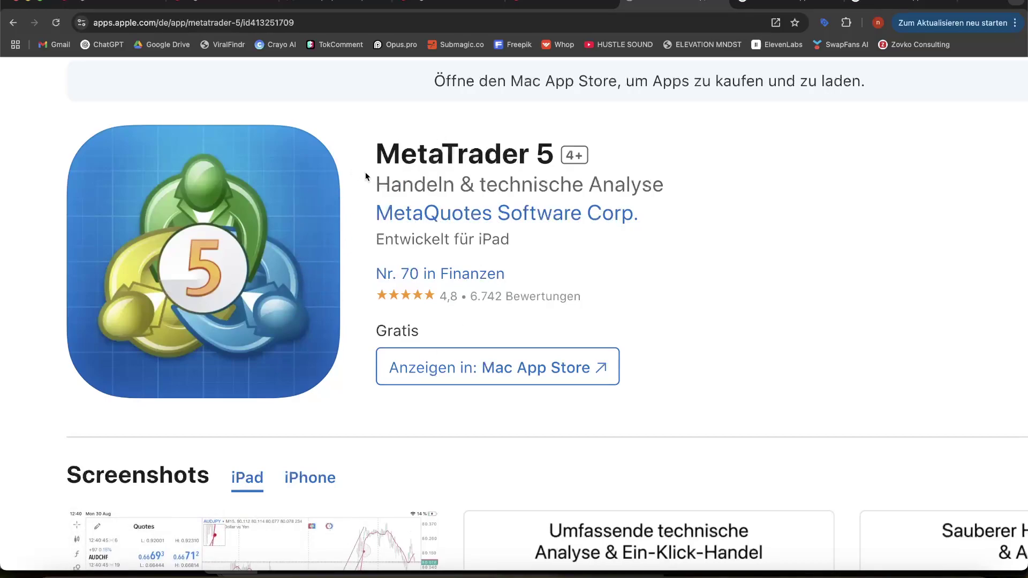
pyautogui.moveTo(375, 152); pyautogui.dragTo(552, 152)
pyautogui.click(551, 151)
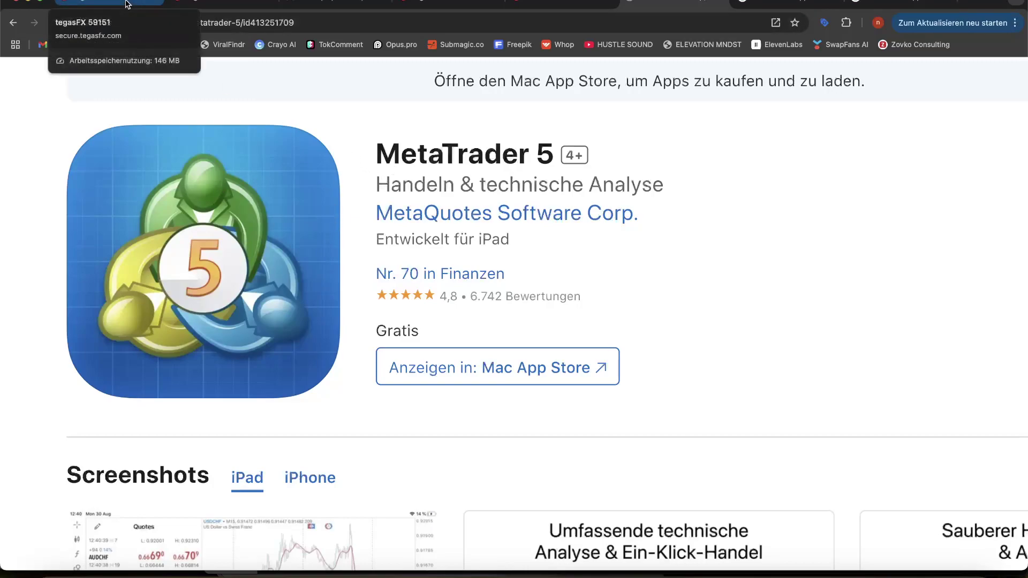
# Step: Return to the tegasFX account details and highlight the trading platform password and investor password labels one after the other
pyautogui.click(128, 6)
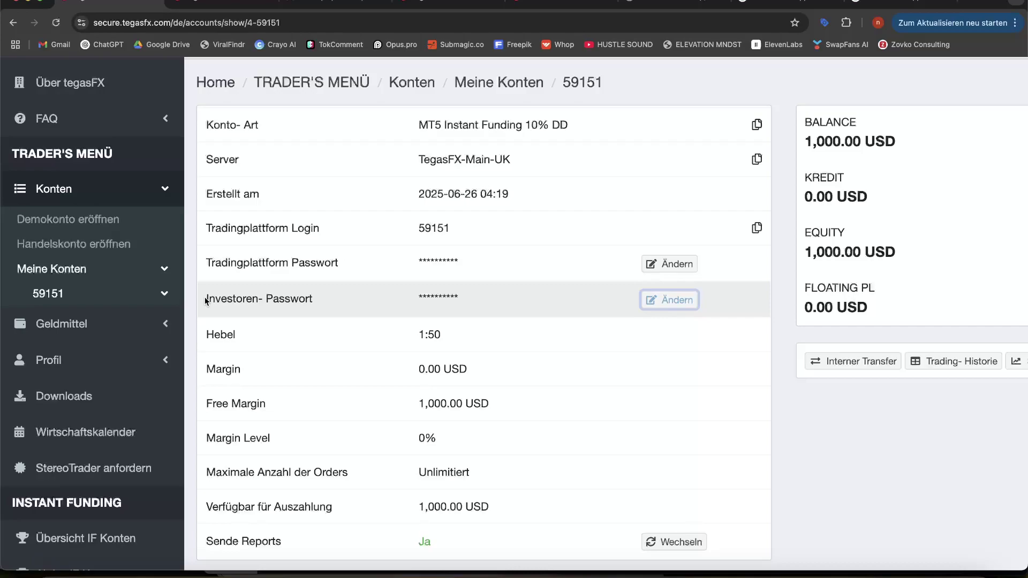
pyautogui.moveTo(204, 264); pyautogui.dragTo(349, 268)
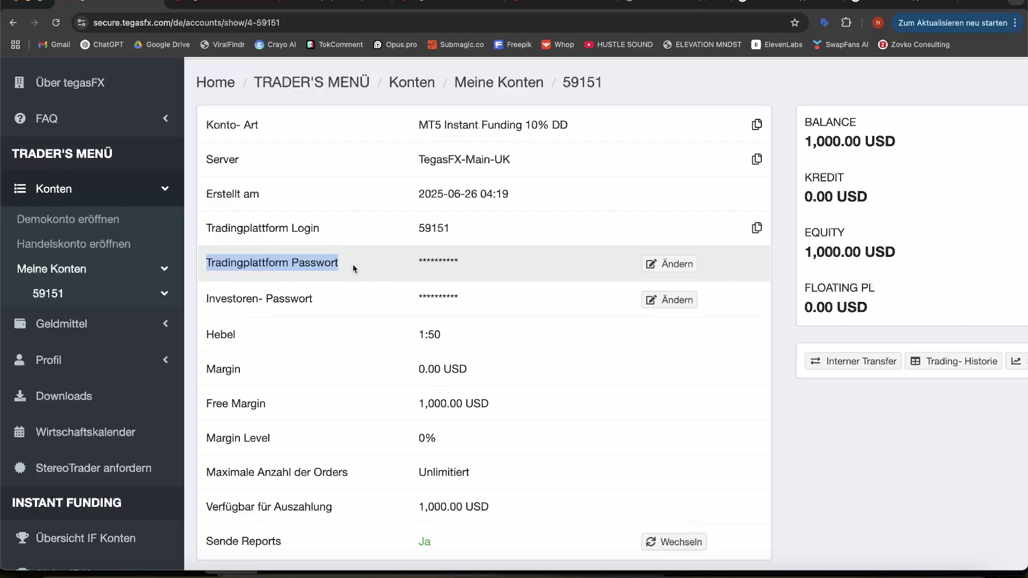
pyautogui.click(313, 288)
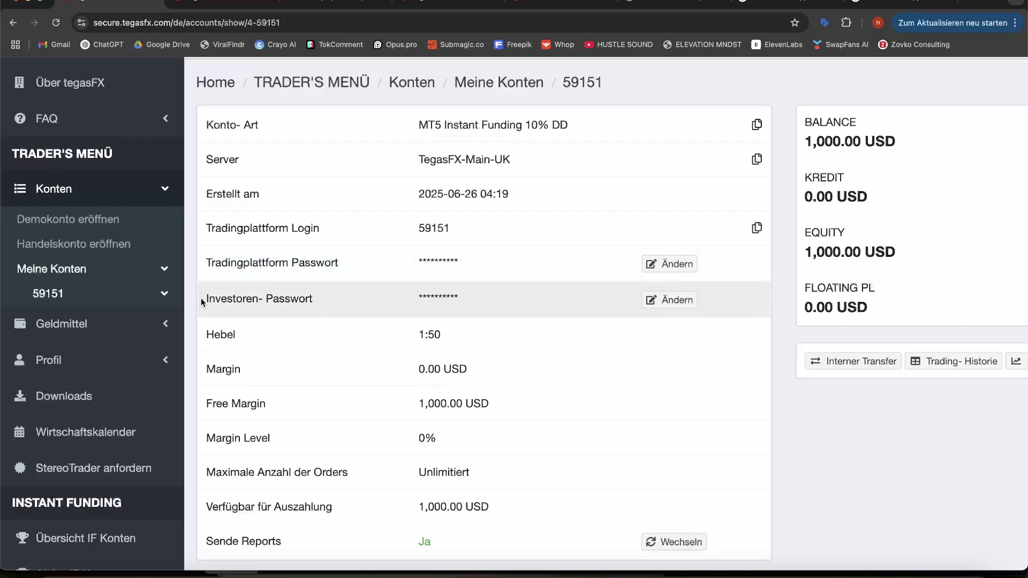
pyautogui.moveTo(202, 303); pyautogui.dragTo(342, 306)
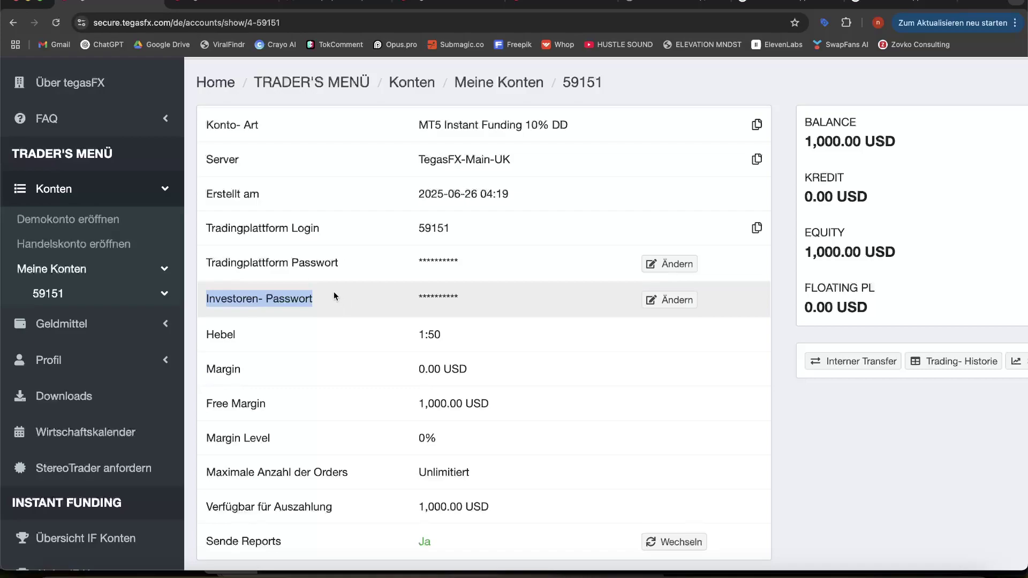
pyautogui.click(333, 301)
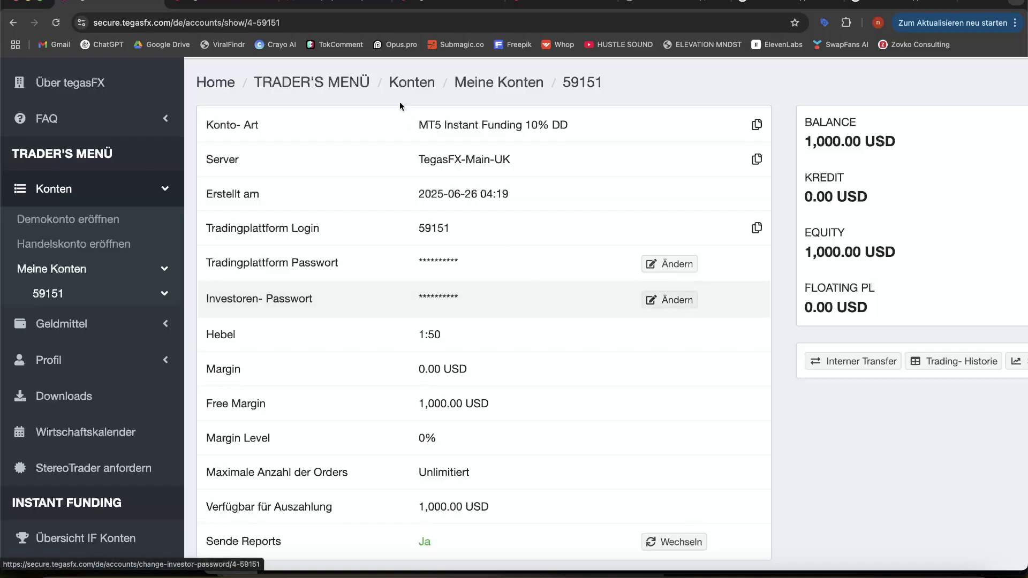
# Step: Walk through the investor password change: the page for sending the PIN via email, the PIN Code mail in Gmail and the new-password form
pyautogui.click(204, 5)
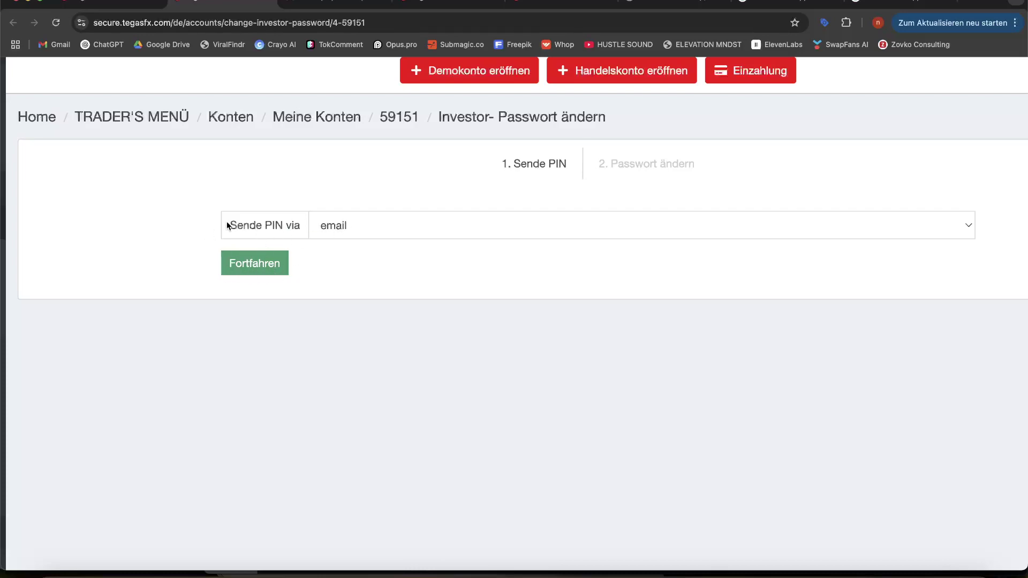
pyautogui.click(329, 2)
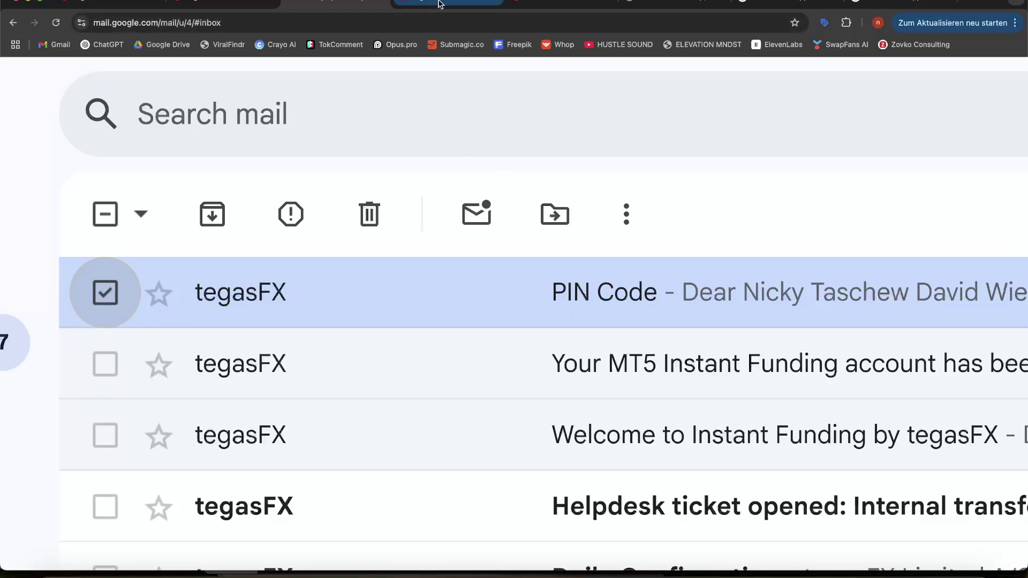
pyautogui.click(222, 6)
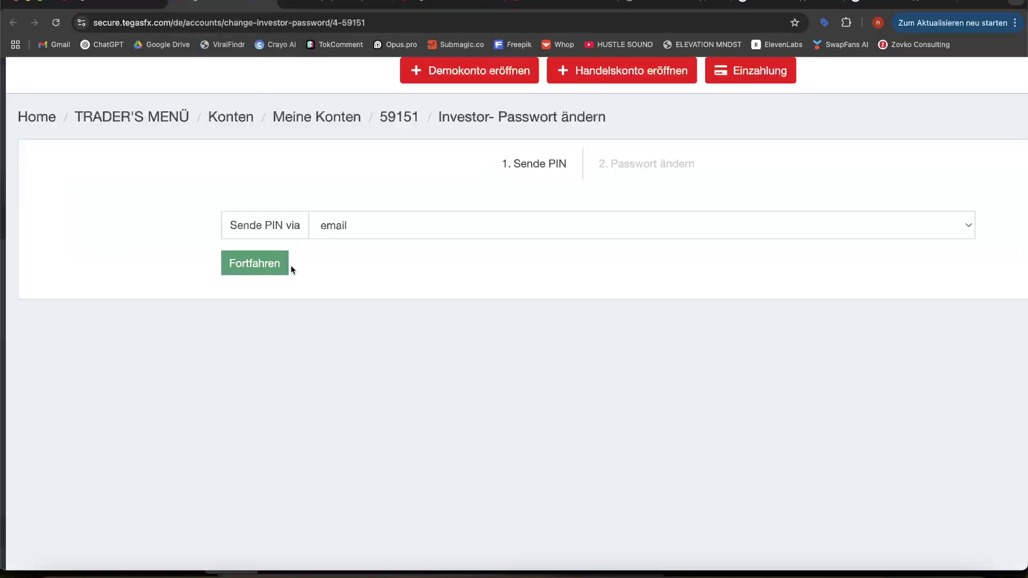
pyautogui.click(265, 265)
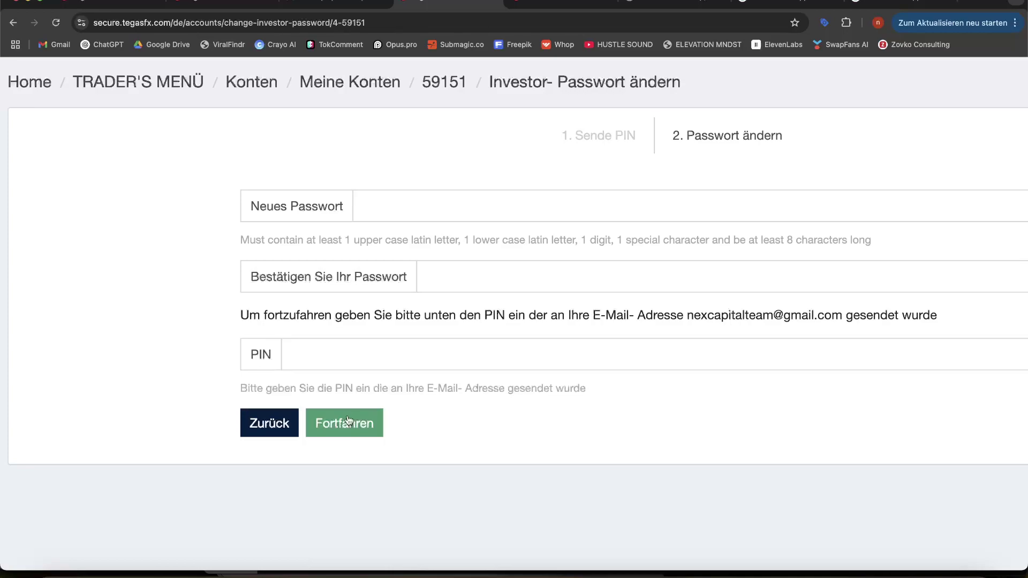
# Step: View the MetaTrader 5 App Store page, the mobile app's quotes image and its enlarged Settings screen image
pyautogui.click(669, 5)
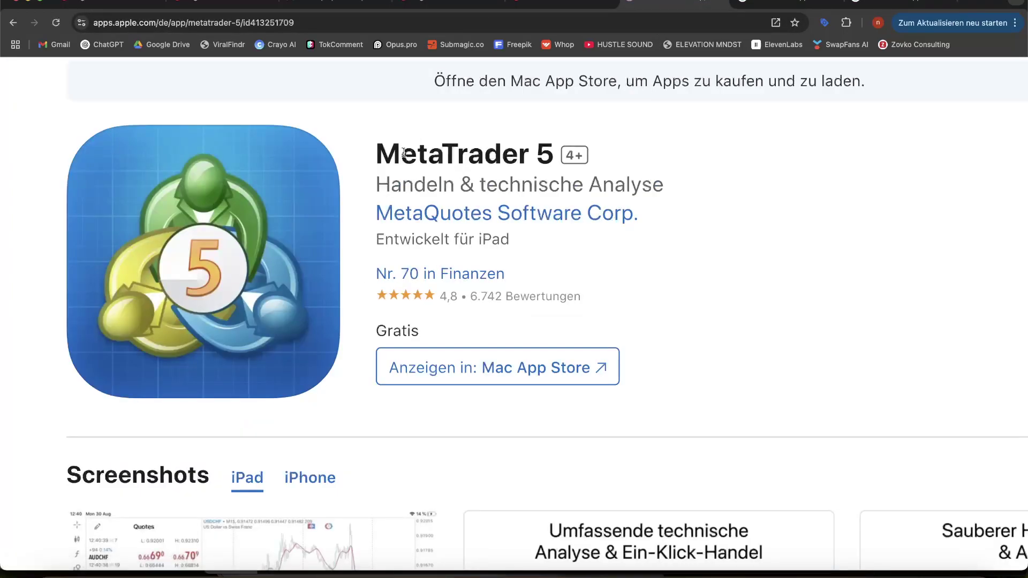
pyautogui.click(779, 2)
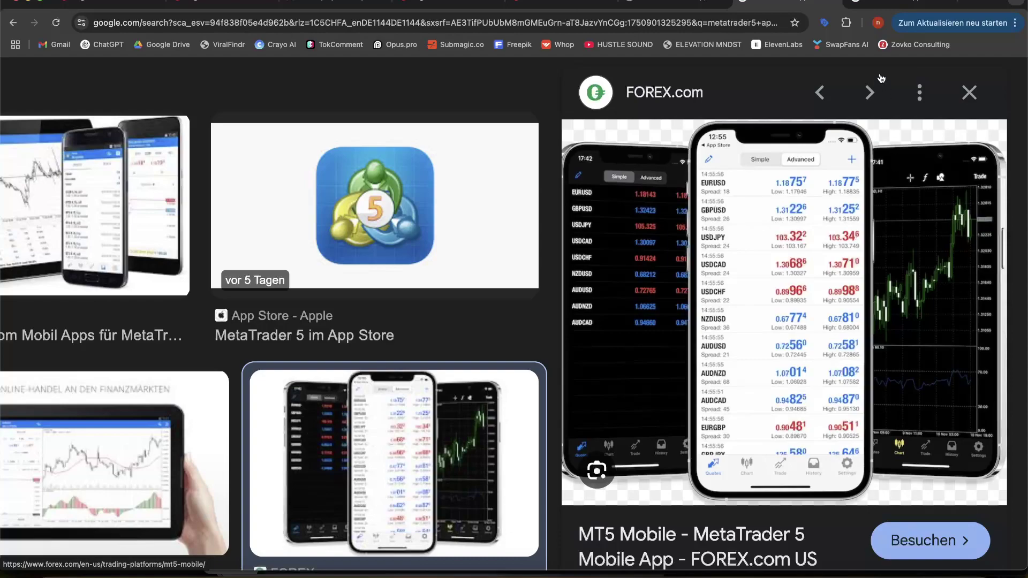
pyautogui.hotkey('ctrl', 'Tab')
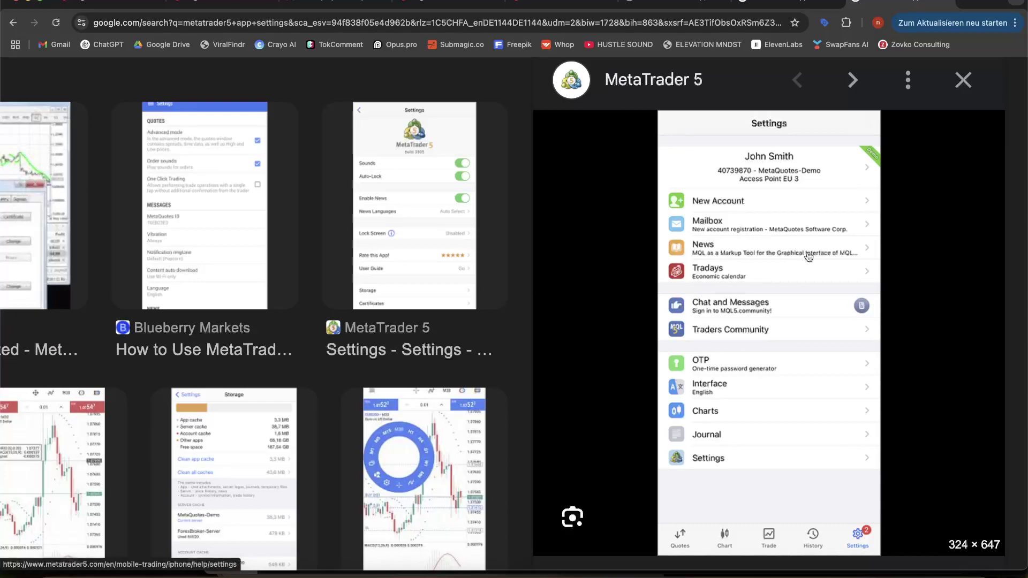
pyautogui.scroll(5, 795, 244)
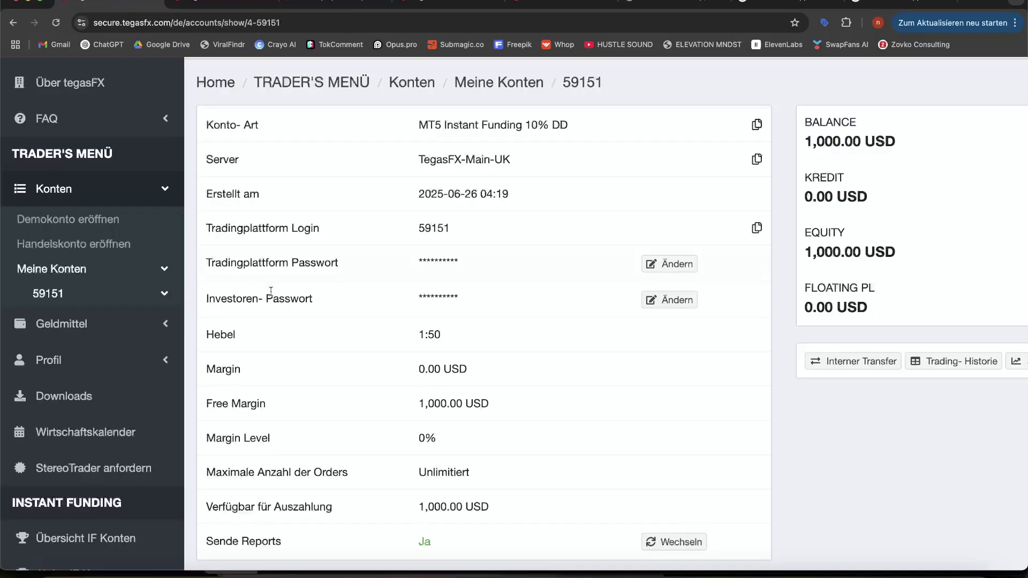
# Step: Highlight the server name TegasFX-Main-UK in the account details, and return to the MetaTrader 5 Settings screen image
pyautogui.moveTo(419, 159); pyautogui.dragTo(528, 163)
pyautogui.tripleClick(482, 160)
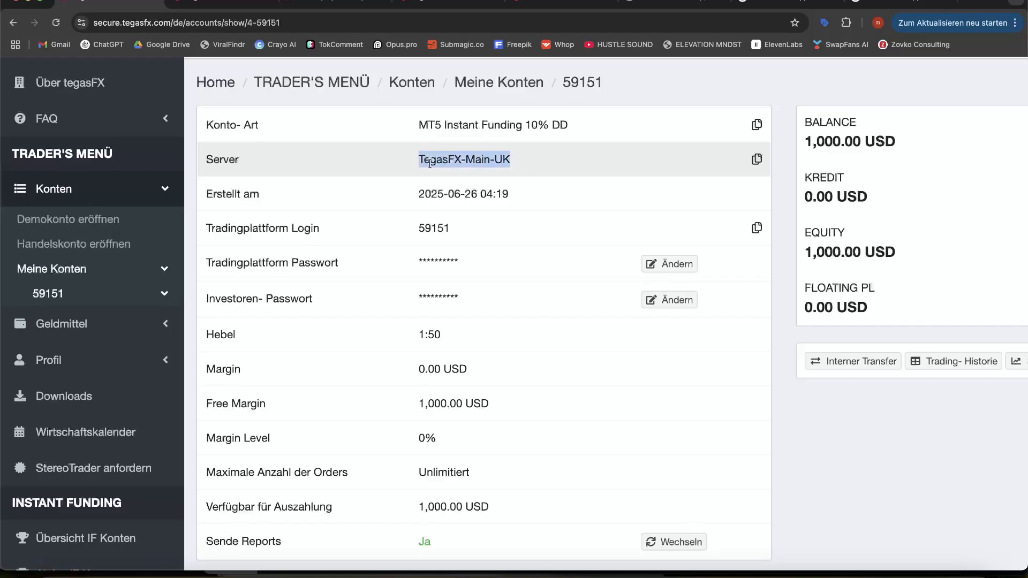
pyautogui.click(480, 165)
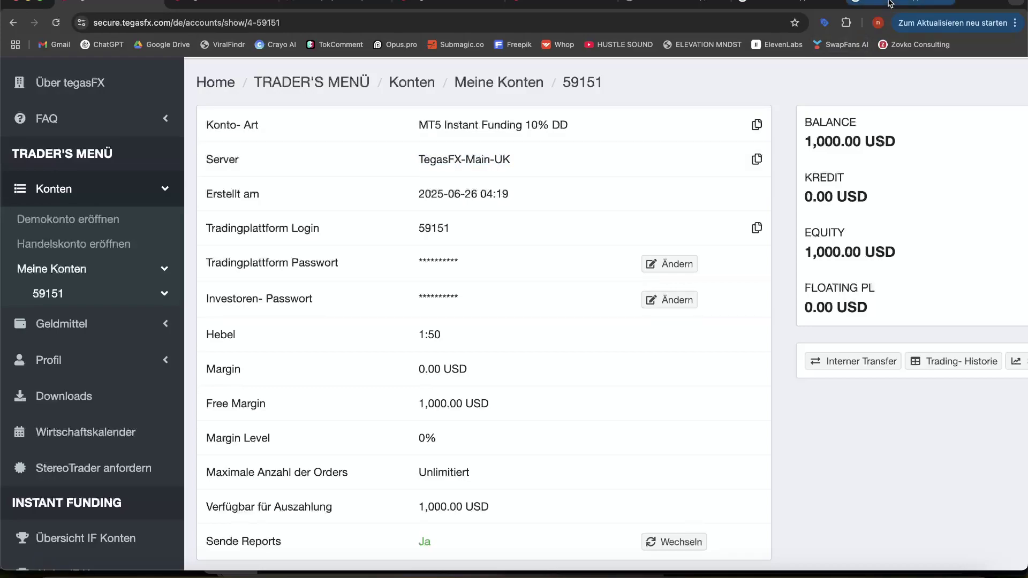
pyautogui.click(891, 4)
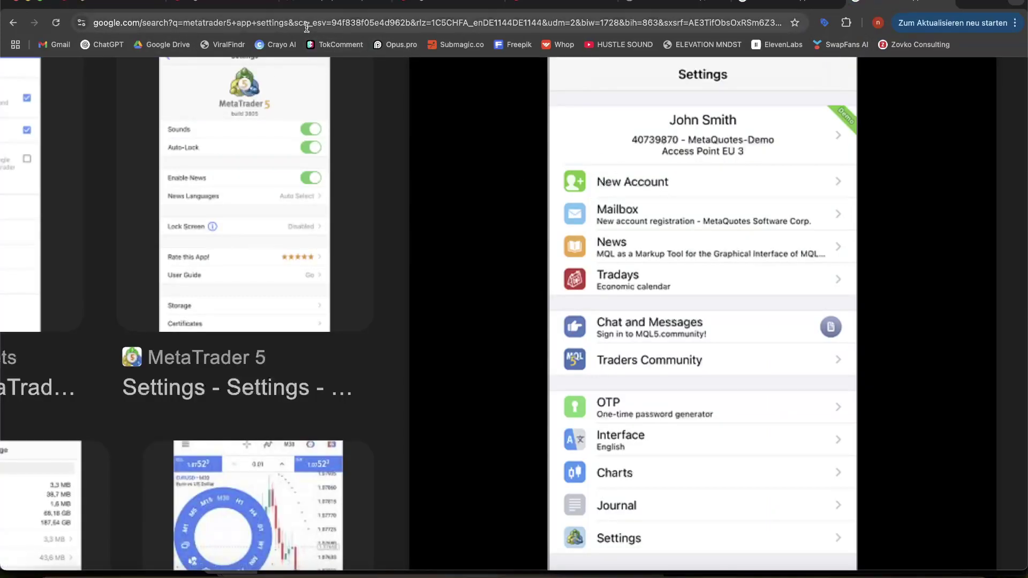
# Step: Highlight the account number and the masked investor password on the tegasFX account page, and clear the highlighting
pyautogui.click(129, 5)
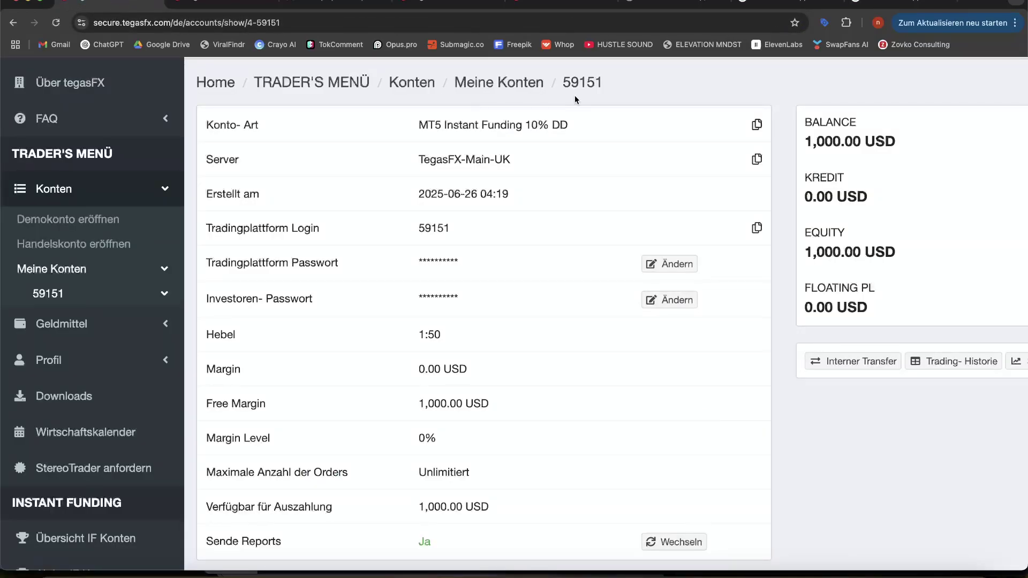
pyautogui.moveTo(563, 82); pyautogui.dragTo(621, 86)
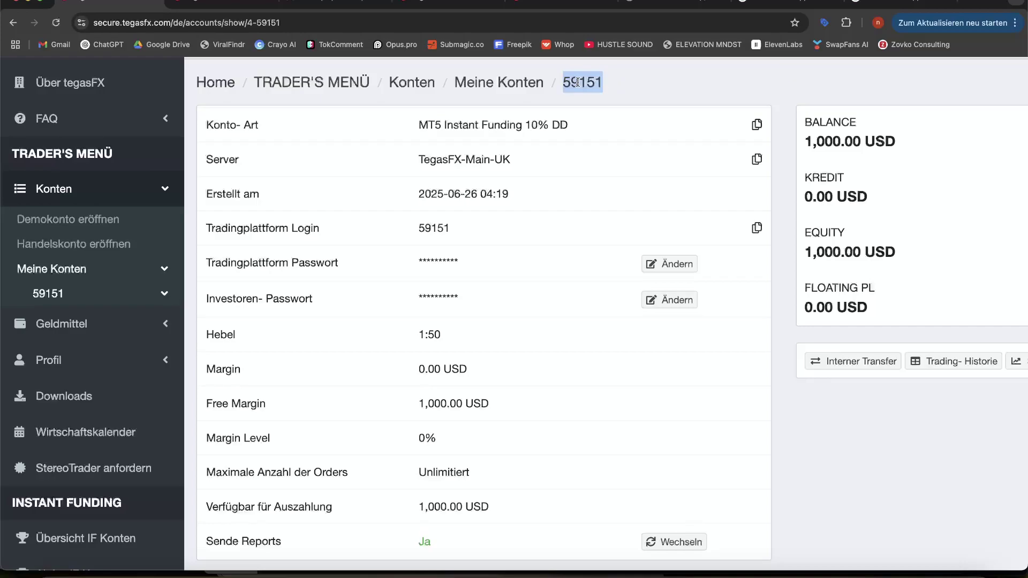
pyautogui.doubleClick(438, 298)
pyautogui.doubleClick(439, 298)
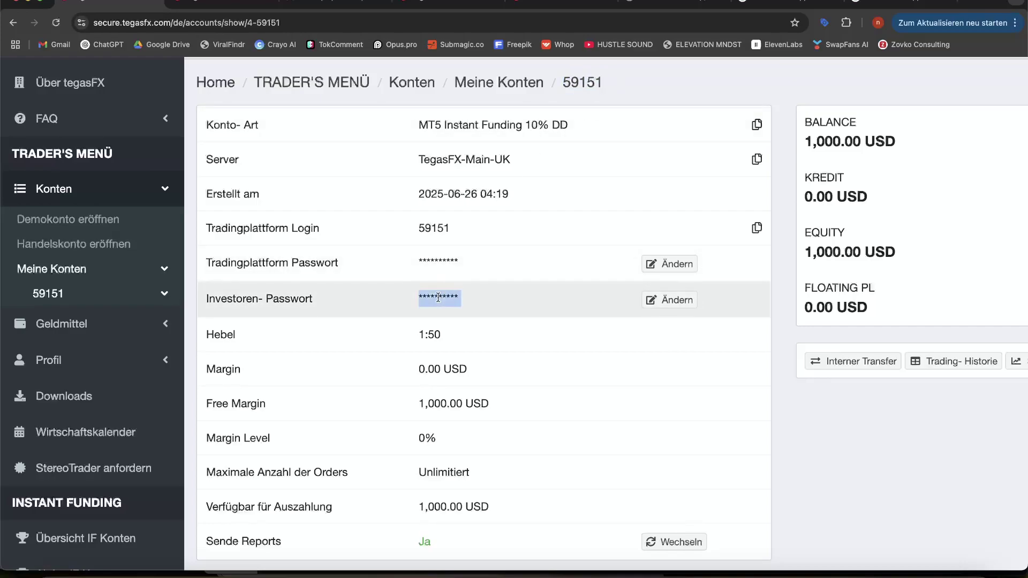
pyautogui.click(598, 77)
# Step: Review the MetaTrader 5 app images, the investor password change page and the tegasFX account details once more
pyautogui.click(787, 4)
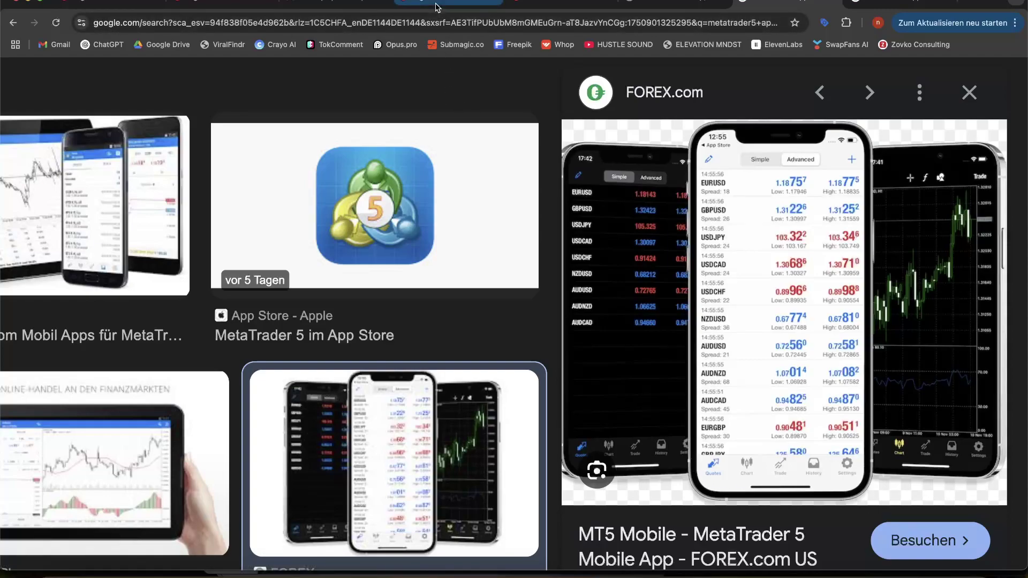
pyautogui.click(221, 2)
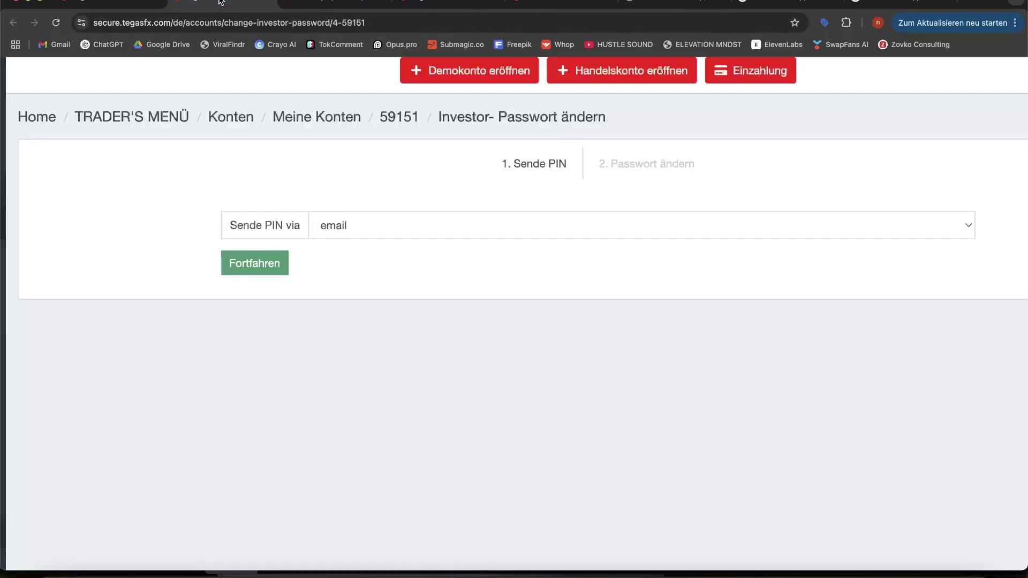
pyautogui.click(107, 5)
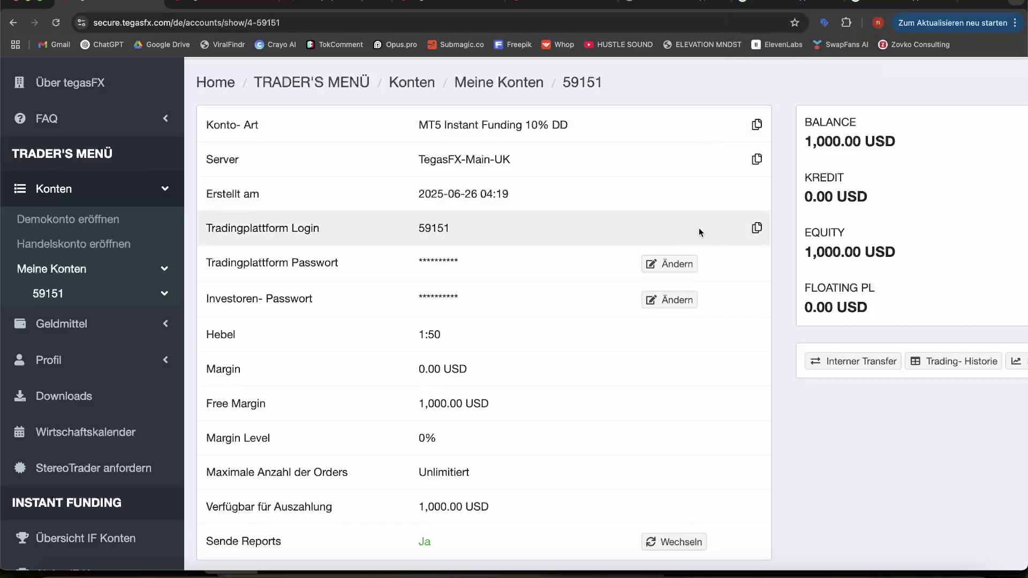
pyautogui.click(813, 2)
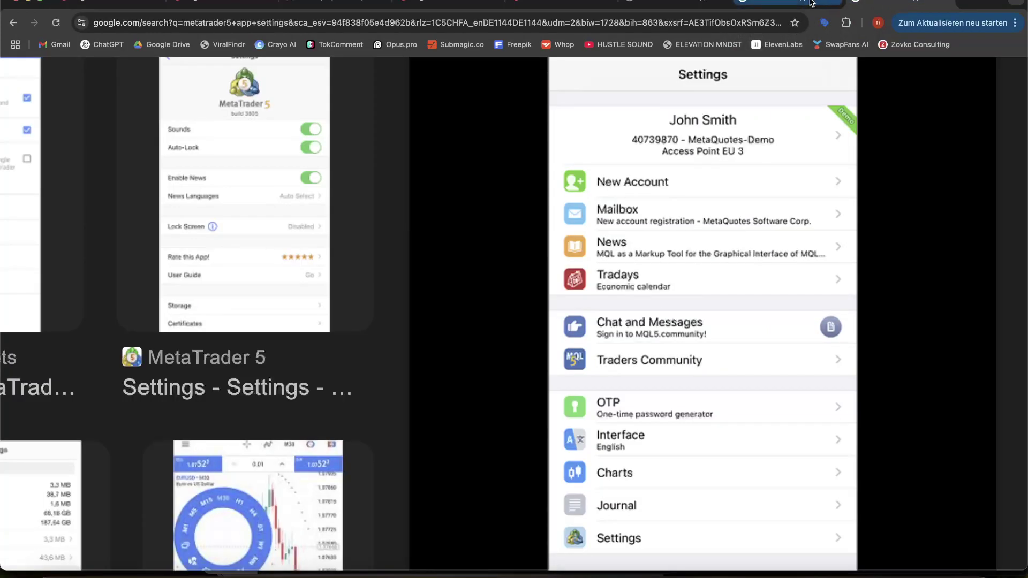